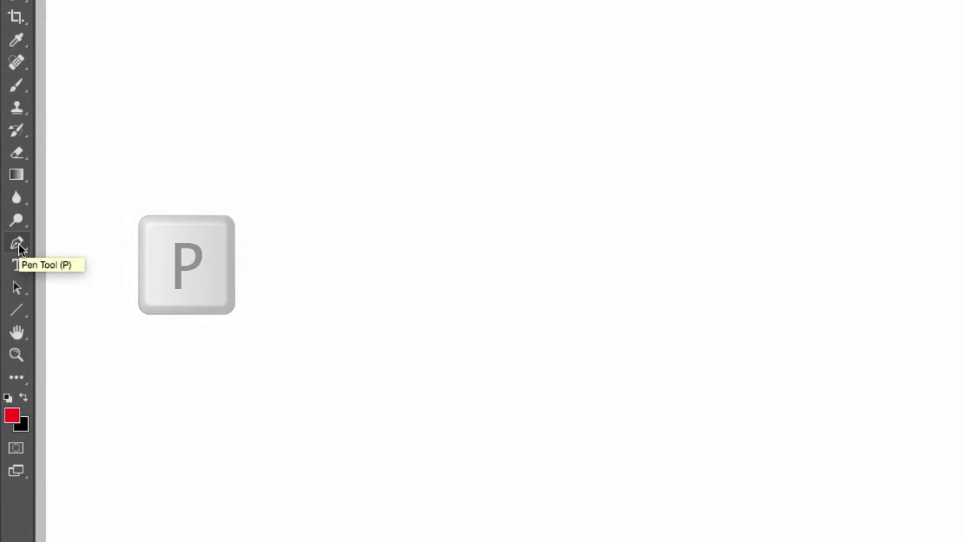
# Select the Pen Tool and review its add, delete and convert anchor tools and path selection options.
pyautogui.press('p')
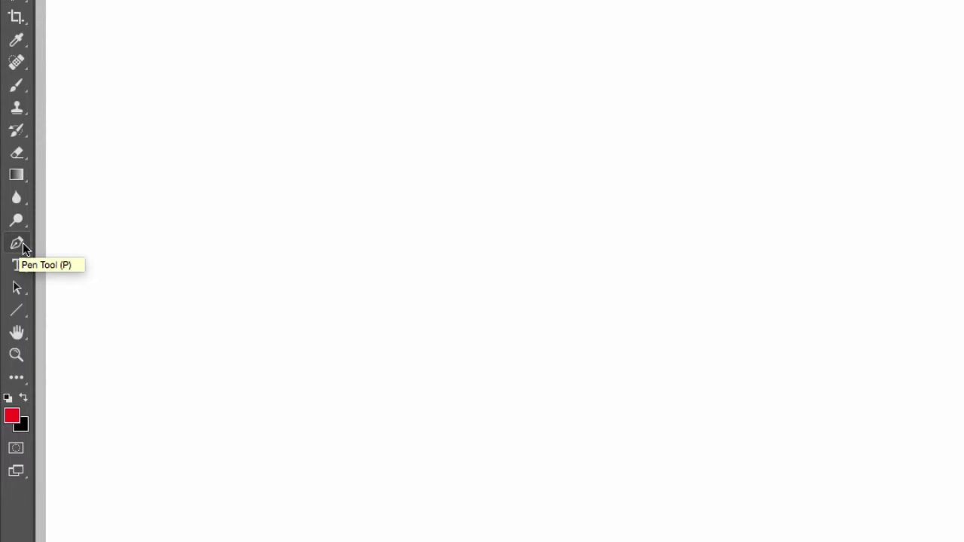
pyautogui.click(25, 247)
pyautogui.rightClick(26, 248)
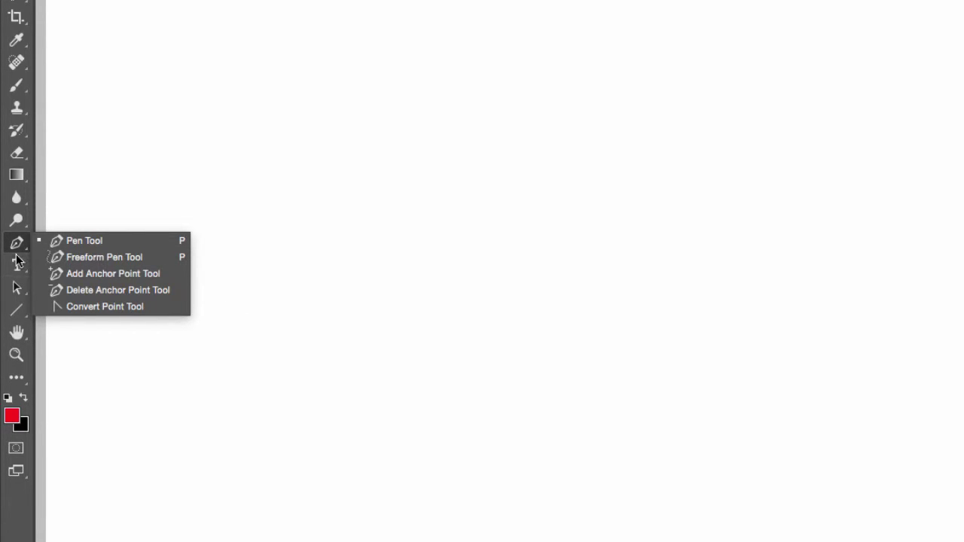
pyautogui.click(17, 290)
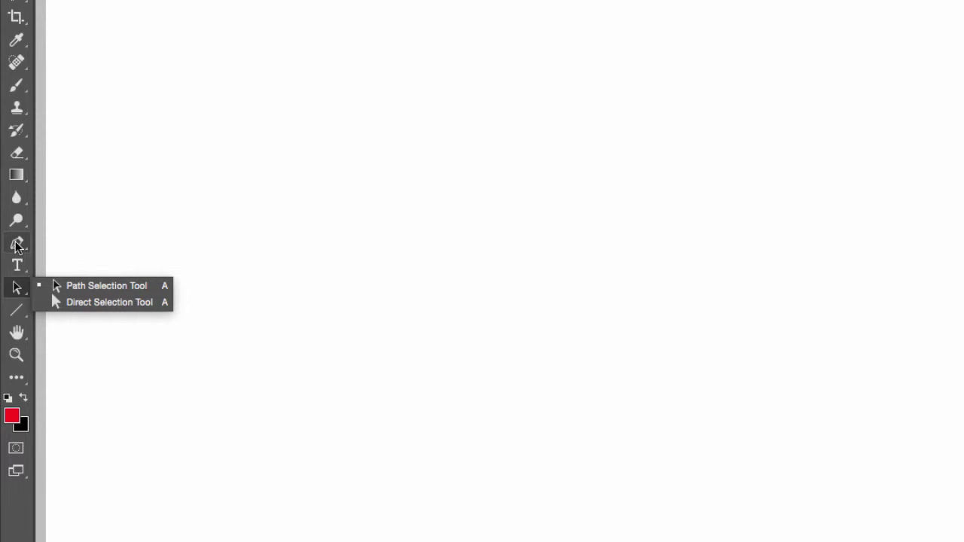
pyautogui.press('Escape')
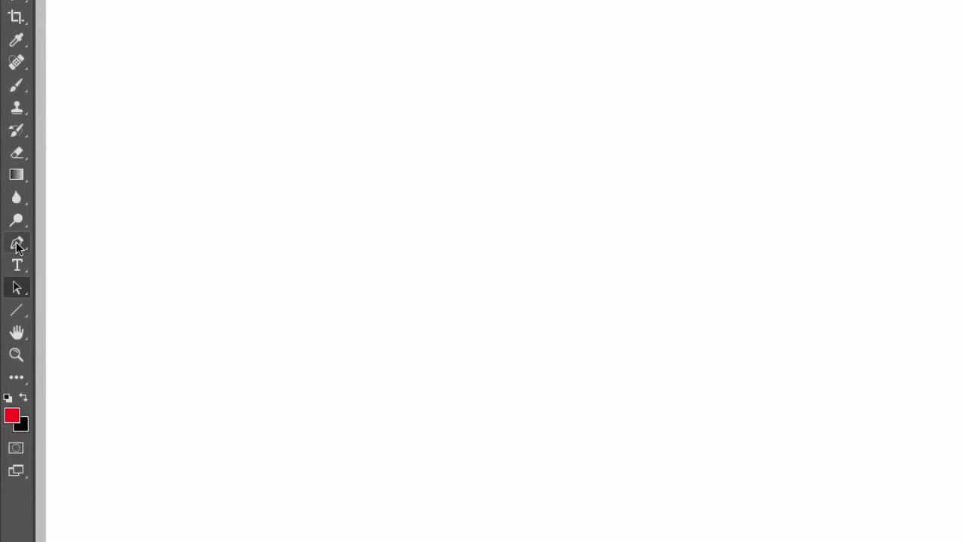
# Draw a straight diagonal two-anchor path down from the canvas's top-left in Path mode.
pyautogui.click(17, 244)
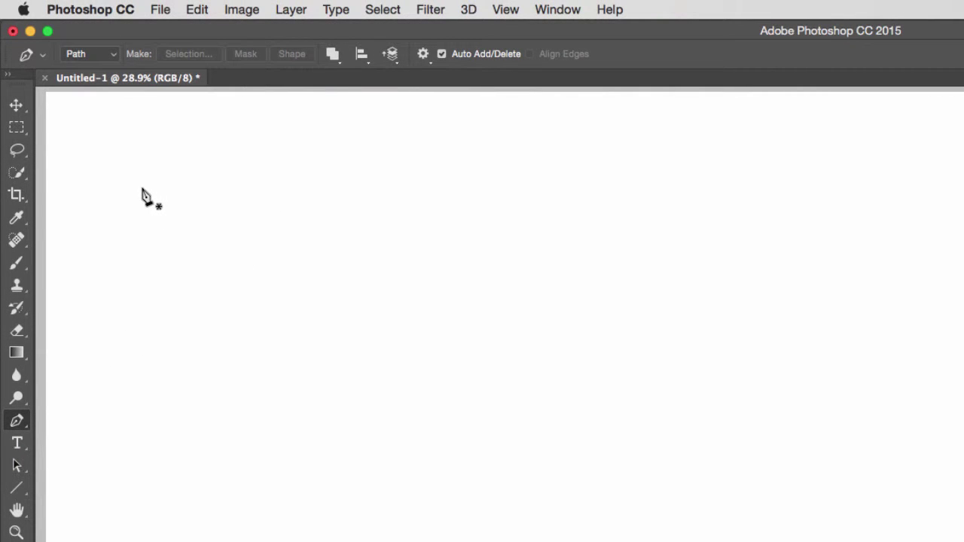
pyautogui.click(140, 186)
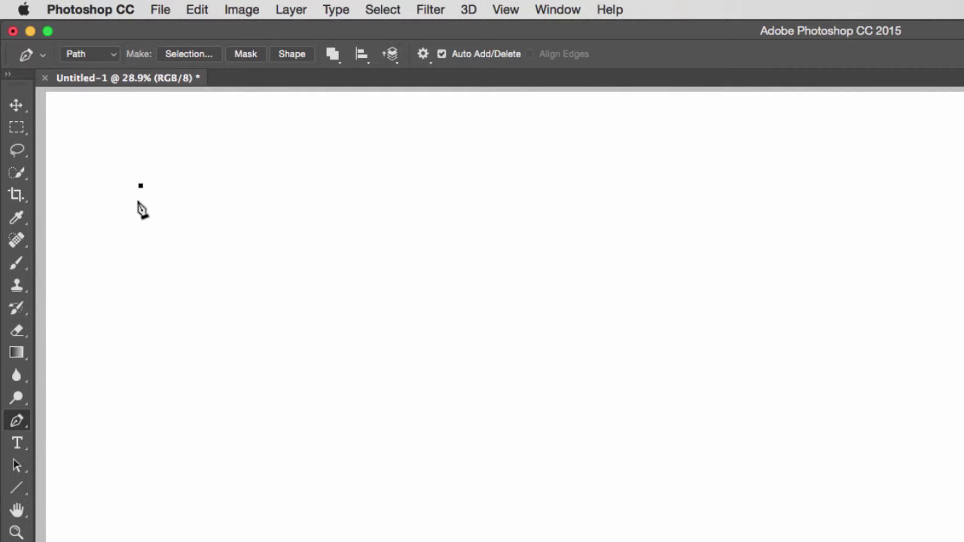
pyautogui.click(247, 350)
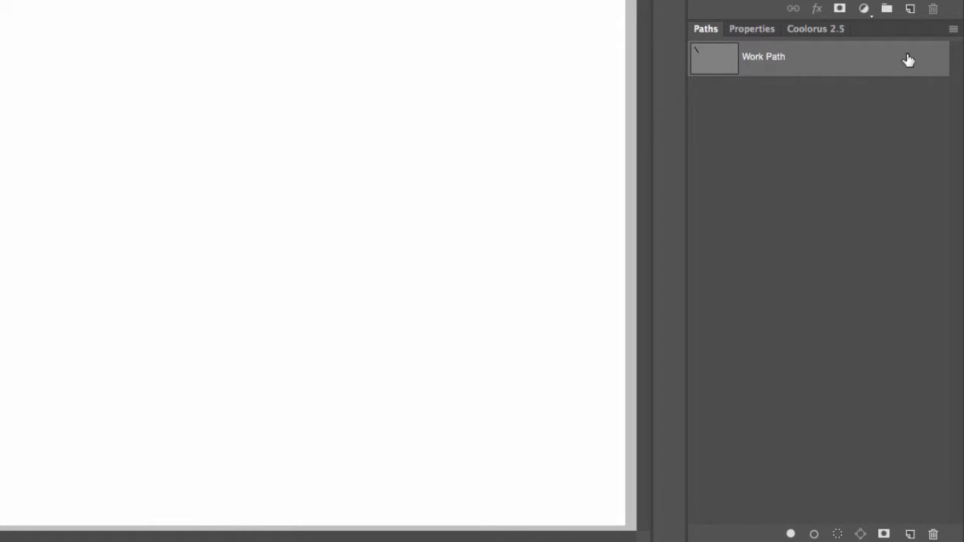
# Set the Paths panel's Panel Options to the largest thumbnail size.
pyautogui.click(953, 30)
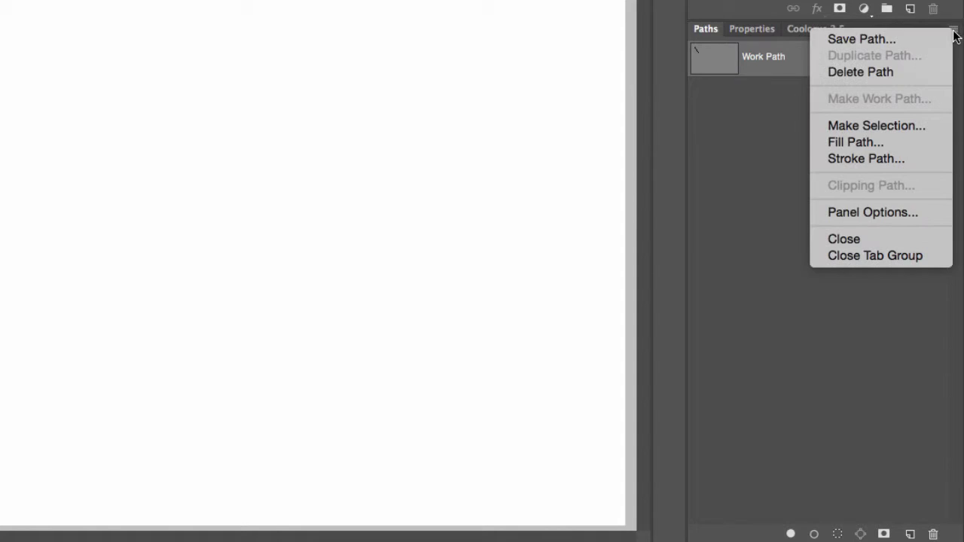
pyautogui.click(878, 214)
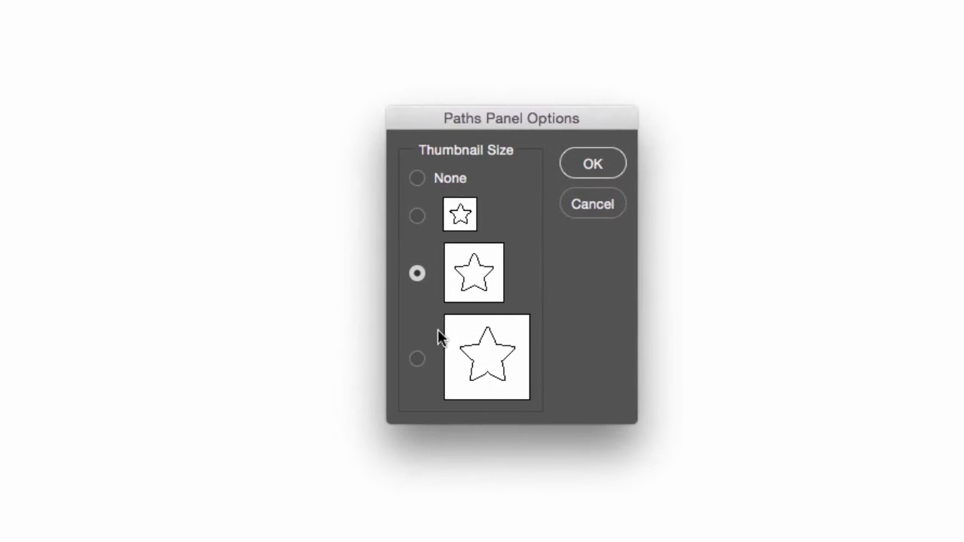
pyautogui.click(417, 360)
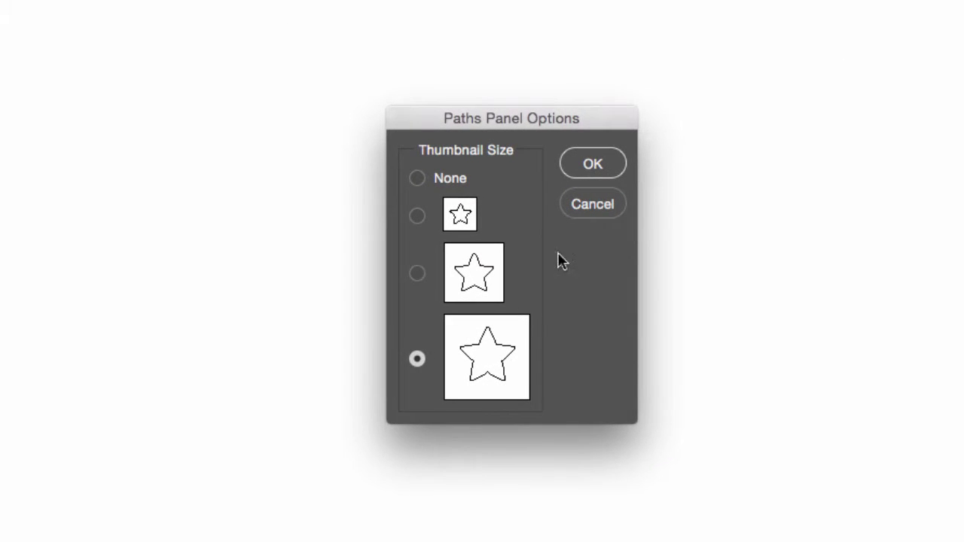
pyautogui.click(591, 165)
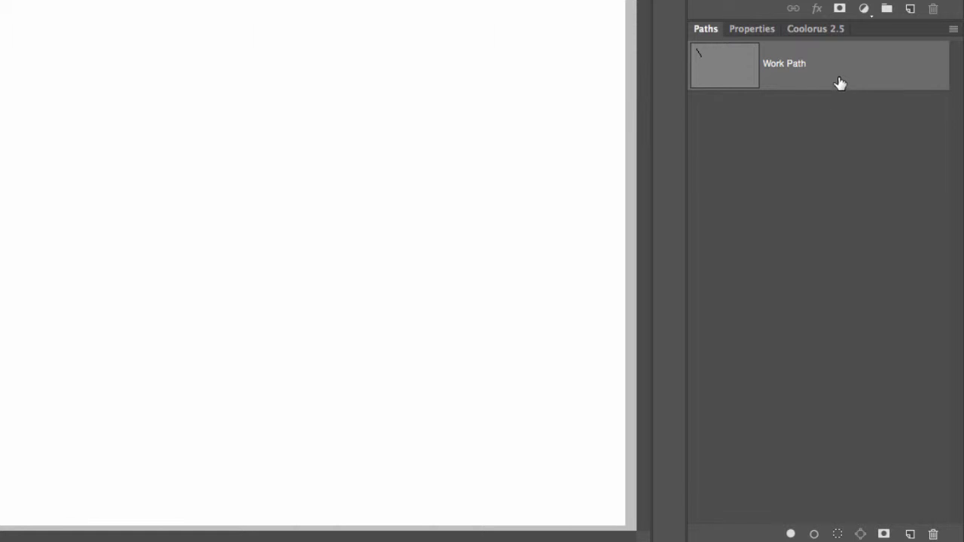
# Save Work Path as Path 1, then add an empty Path 2 and delete it.
pyautogui.moveTo(839, 73); pyautogui.dragTo(909, 533)
pyautogui.click(910, 534)
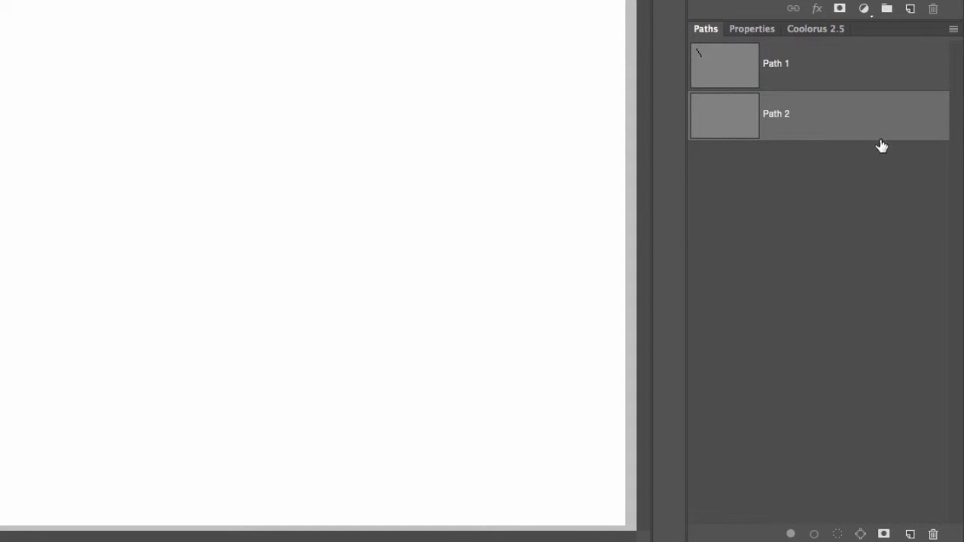
pyautogui.moveTo(879, 121); pyautogui.dragTo(932, 532)
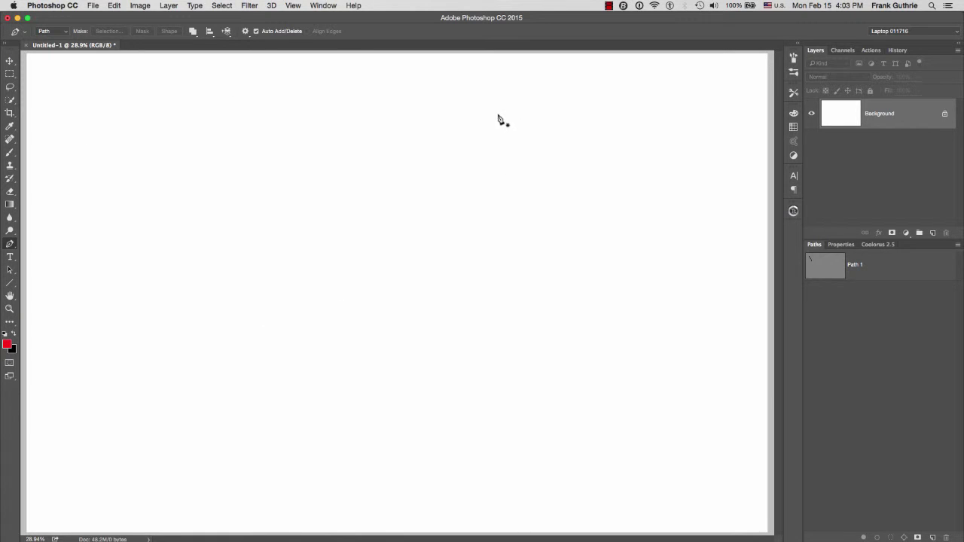
# Rename Path 1 to 'Whatever you want' in the Paths panel.
pyautogui.click(833, 268)
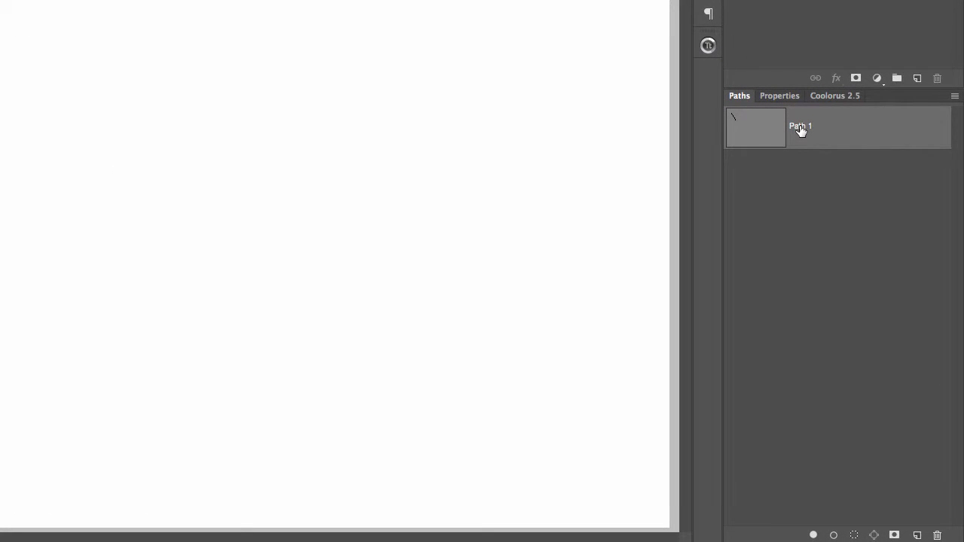
pyautogui.doubleClick(799, 127)
pyautogui.write('Whatever')
pyautogui.press('Return')
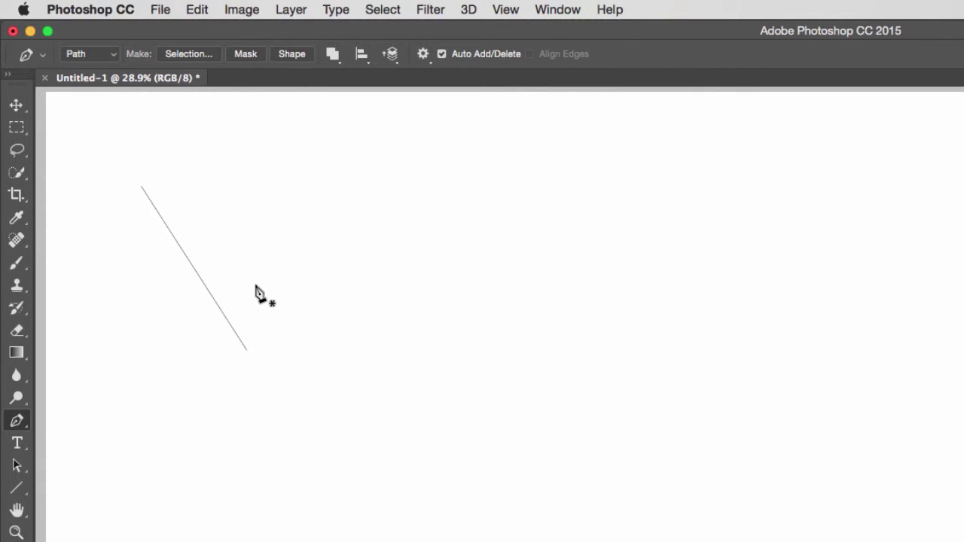
pyautogui.press('super')
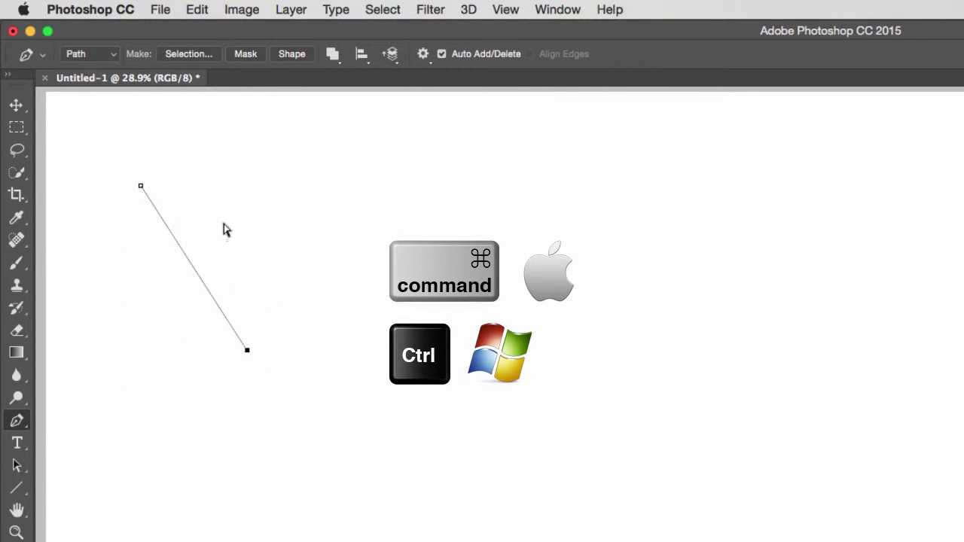
pyautogui.moveTo(228, 199); pyautogui.dragTo(148, 346)
pyautogui.moveTo(227, 192); pyautogui.dragTo(153, 336)
pyautogui.keyDown('super'); pyautogui.click(203, 259); pyautogui.keyUp('super')
pyautogui.moveTo(222, 222); pyautogui.dragTo(165, 304)
pyautogui.moveTo(182, 138); pyautogui.dragTo(106, 221)
pyautogui.moveTo(241, 347); pyautogui.dragTo(245, 353)
pyautogui.keyDown('super'); pyautogui.click(247, 351); pyautogui.keyUp('super')
pyautogui.keyDown('super'); pyautogui.click(420, 194); pyautogui.keyUp('super')
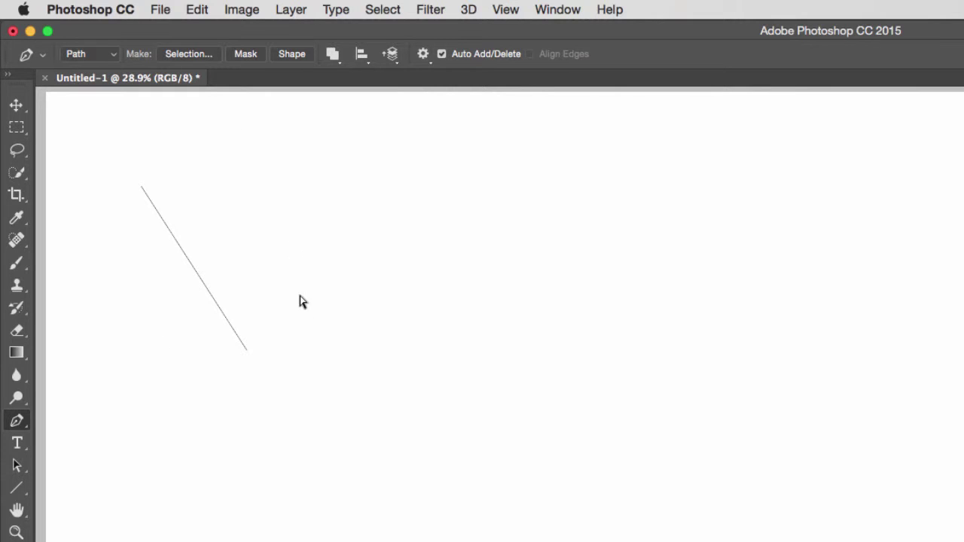
pyautogui.moveTo(221, 226); pyautogui.dragTo(184, 300)
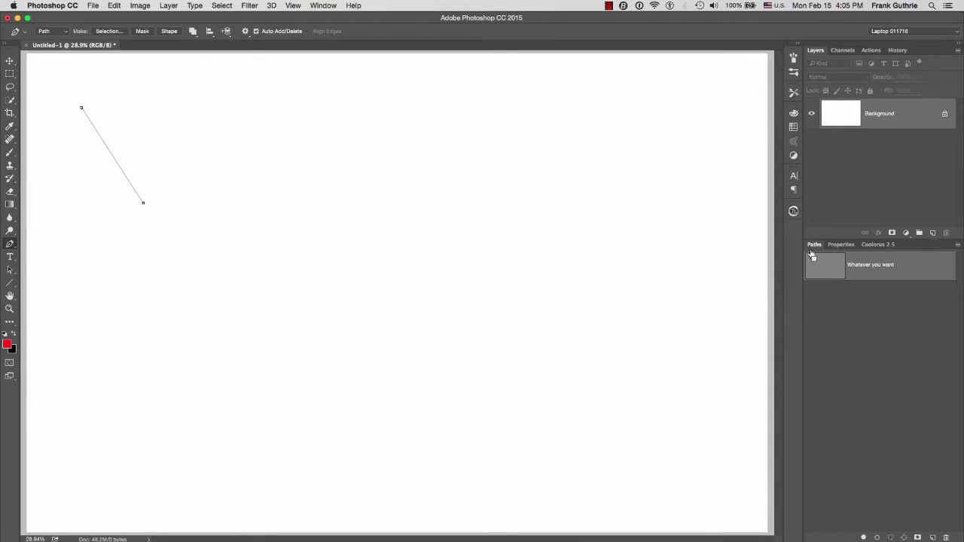
pyautogui.click(865, 329)
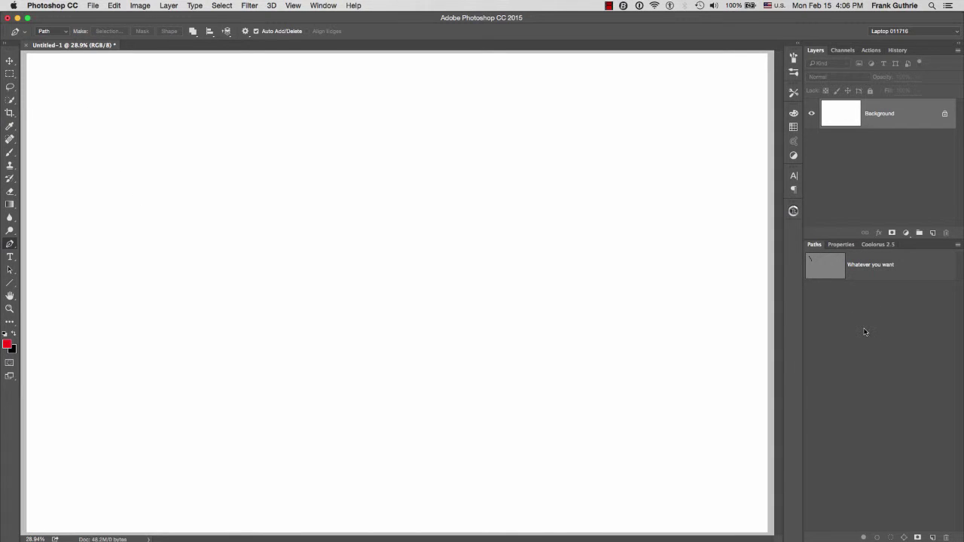
pyautogui.click(826, 269)
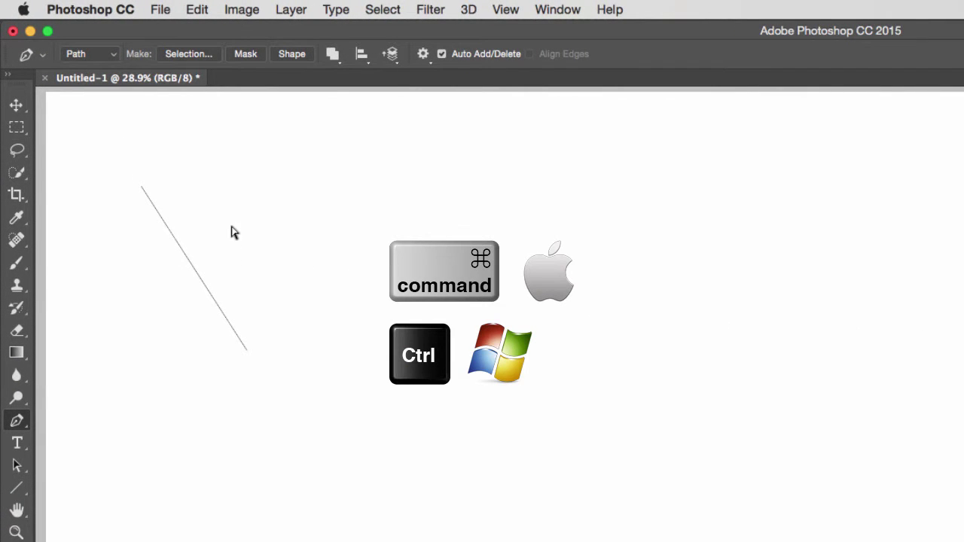
pyautogui.moveTo(251, 209); pyautogui.dragTo(163, 301)
pyautogui.moveTo(288, 318); pyautogui.dragTo(209, 408)
pyautogui.click(18, 422)
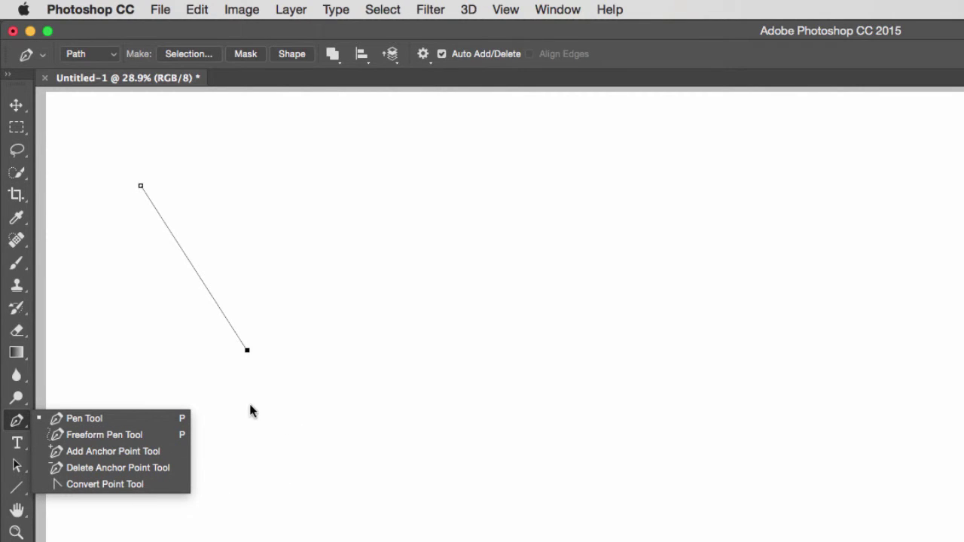
pyautogui.click(196, 351)
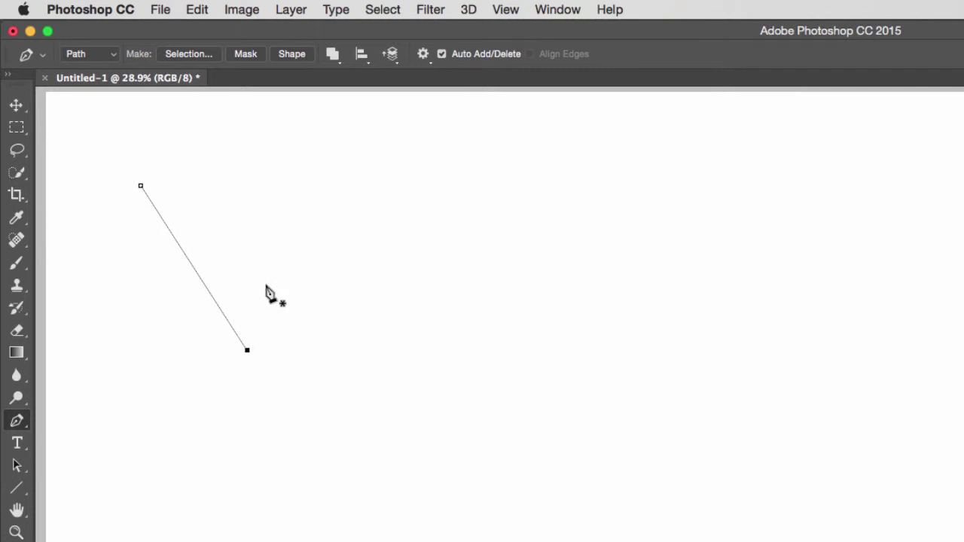
# Continue the path from its lower end with two straight segments forming a W zigzag.
pyautogui.click(248, 351)
pyautogui.click(358, 183)
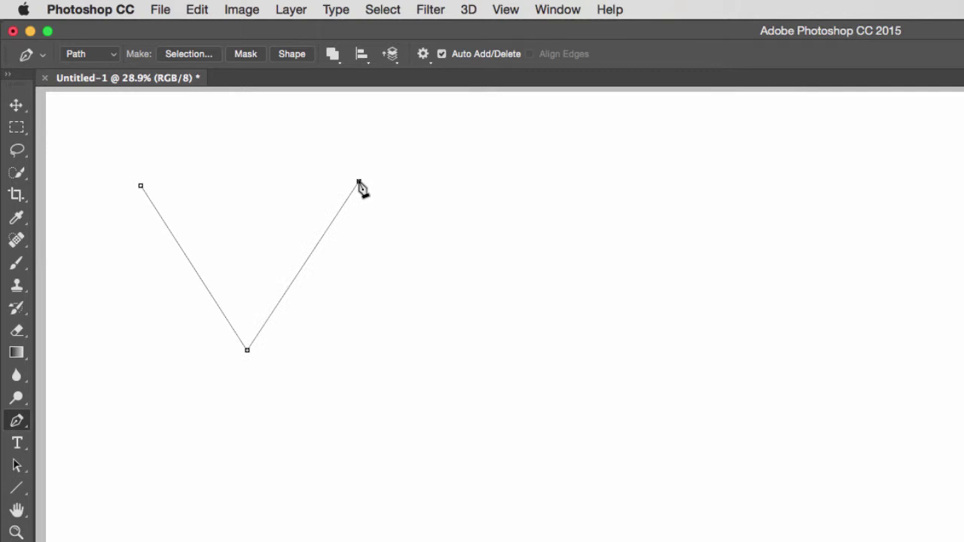
pyautogui.click(450, 354)
# Extend the path with smooth curve anchors into a loop ending lower left, then redisplay it.
pyautogui.moveTo(541, 175); pyautogui.dragTo(610, 176)
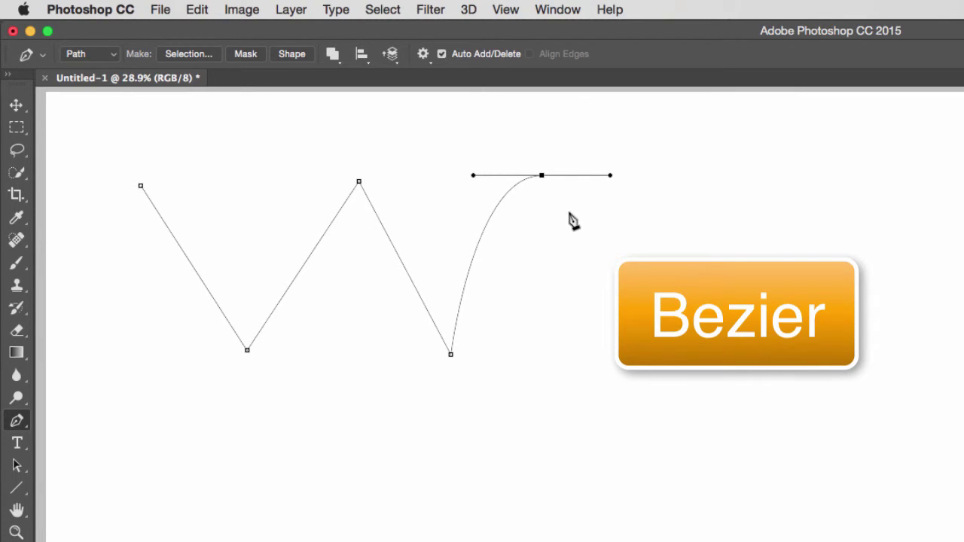
pyautogui.moveTo(611, 361); pyautogui.dragTo(564, 417)
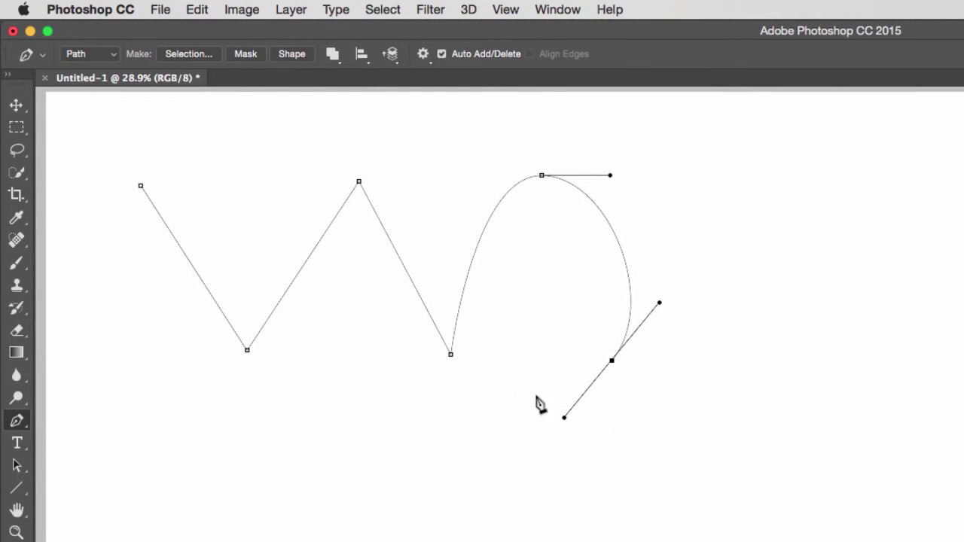
pyautogui.click(354, 437)
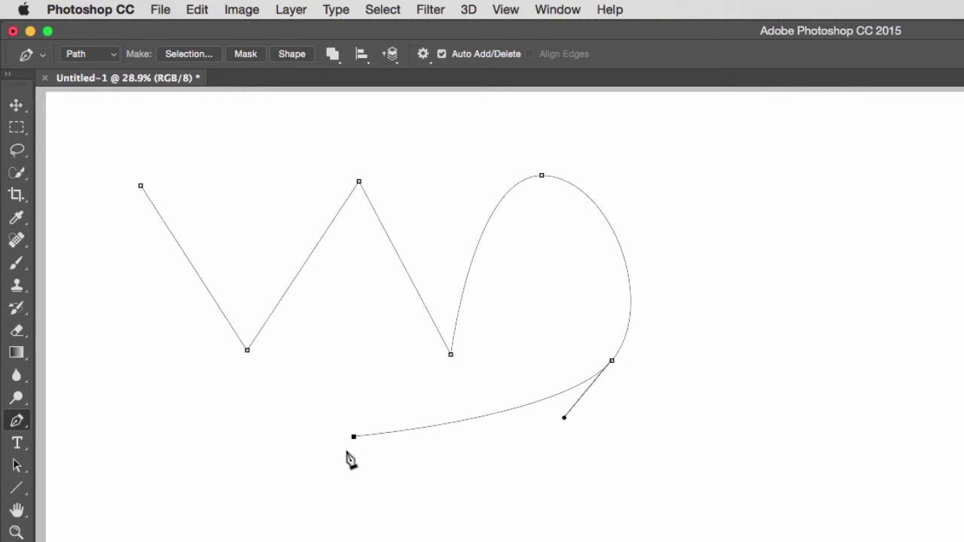
pyautogui.press('Escape')
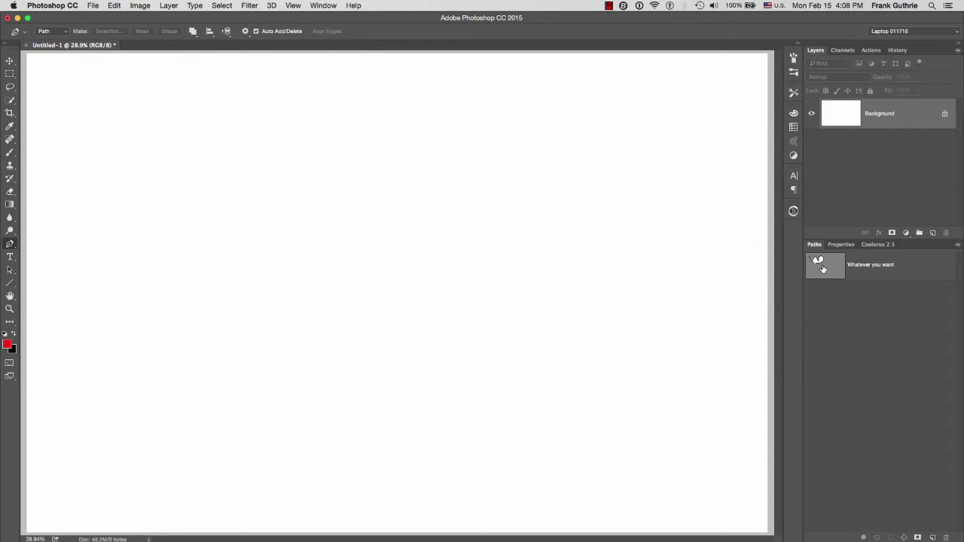
pyautogui.click(822, 268)
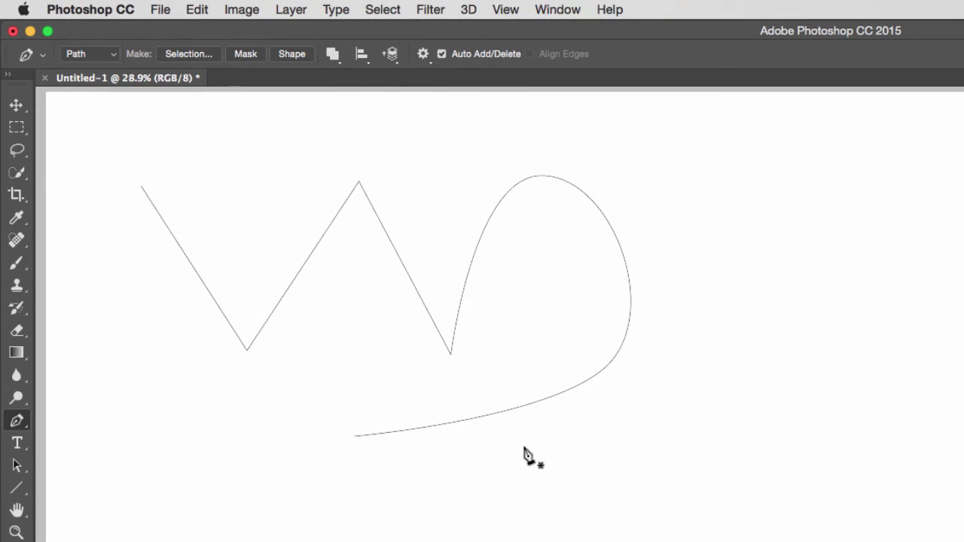
# Marquee-select the loop's anchors with Direct Selection to reveal their handles, then deselect all.
pyautogui.press('super')
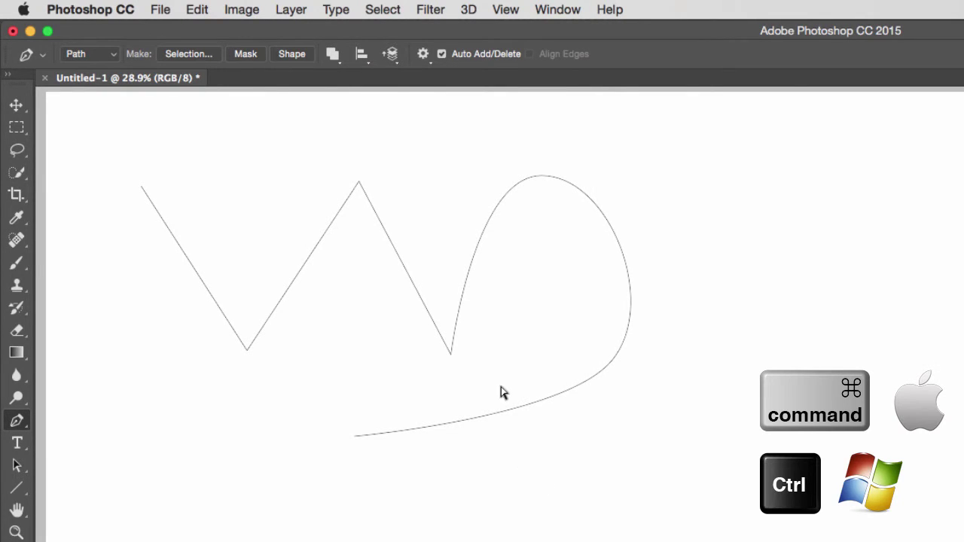
pyautogui.moveTo(504, 358); pyautogui.dragTo(511, 486)
pyautogui.moveTo(505, 370); pyautogui.dragTo(507, 493)
pyautogui.moveTo(591, 260); pyautogui.dragTo(693, 240)
pyautogui.moveTo(467, 215); pyautogui.dragTo(527, 286)
pyautogui.moveTo(514, 143); pyautogui.dragTo(563, 195)
pyautogui.click(663, 142)
pyautogui.moveTo(733, 107); pyautogui.dragTo(64, 541)
# Select zigzag anchors and curve segments, ending with the zigzag's middle peak selected.
pyautogui.moveTo(103, 141); pyautogui.dragTo(400, 249)
pyautogui.moveTo(412, 325); pyautogui.dragTo(485, 389)
pyautogui.moveTo(641, 342); pyautogui.dragTo(590, 391)
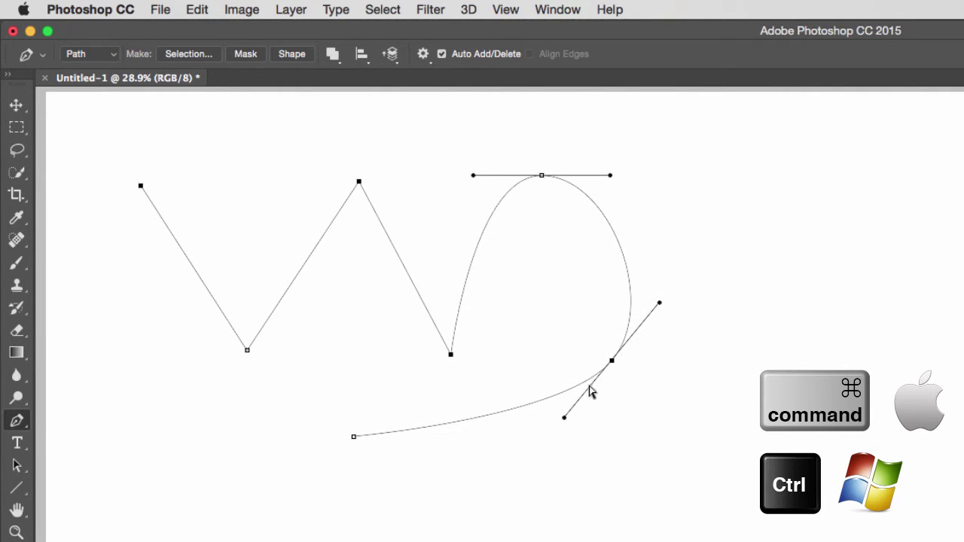
pyautogui.keyDown('super'); pyautogui.click(517, 253); pyautogui.keyUp('super')
pyautogui.keyDown('super'); pyautogui.click(499, 204); pyautogui.keyUp('super')
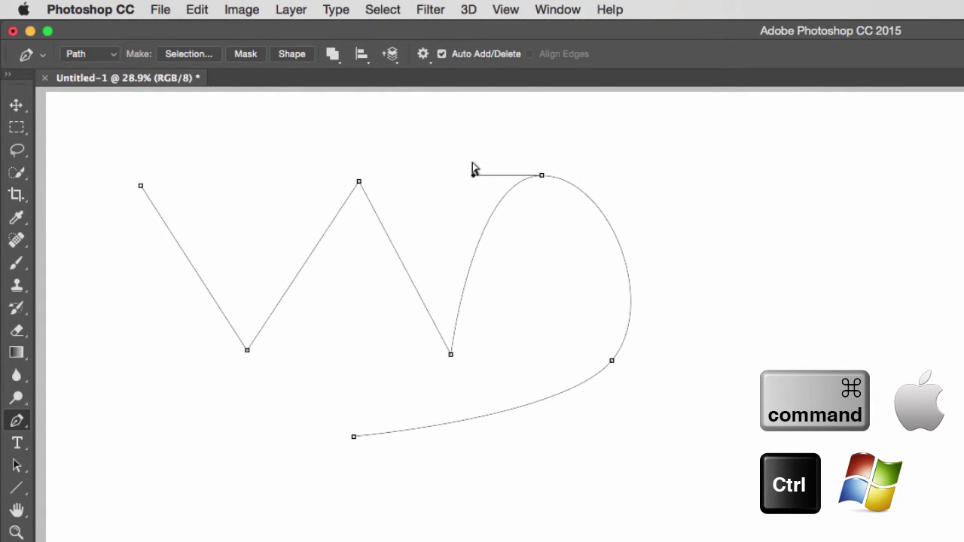
pyautogui.moveTo(462, 173); pyautogui.dragTo(462, 175)
pyautogui.moveTo(379, 166); pyautogui.dragTo(329, 206)
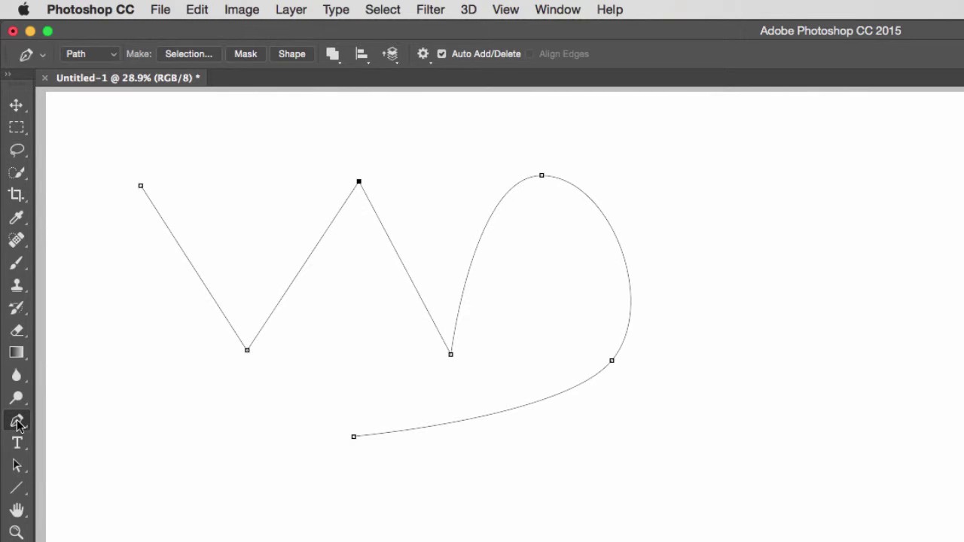
pyautogui.moveTo(18, 423); pyautogui.dragTo(123, 485)
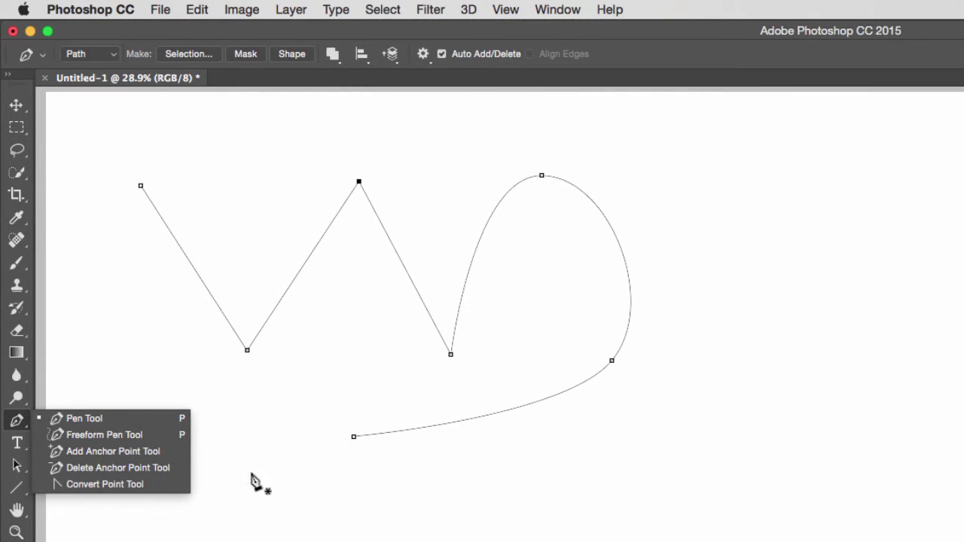
pyautogui.click(294, 425)
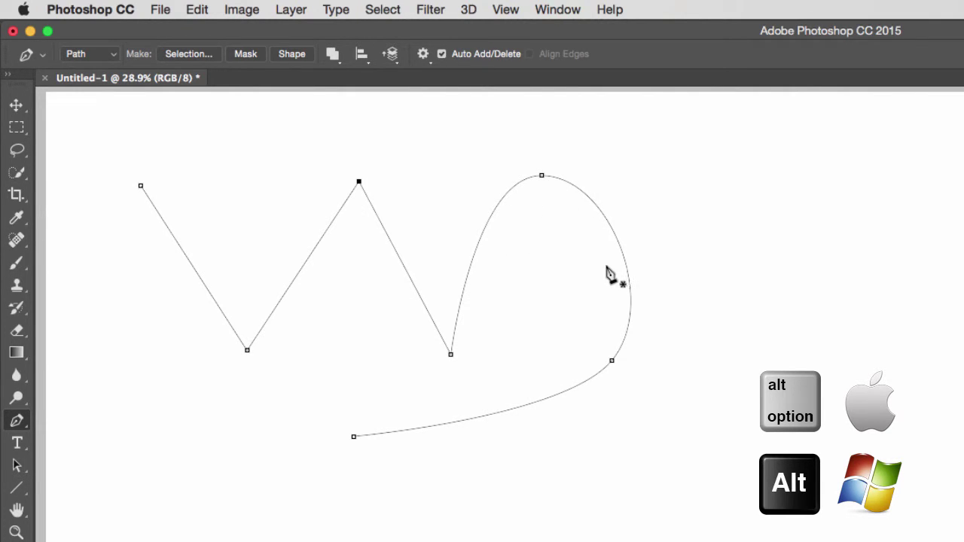
# Make the loop's top a corner point and drag the middle peak into a smooth arch.
pyautogui.keyDown('alt'); pyautogui.click(541, 177); pyautogui.keyUp('alt')
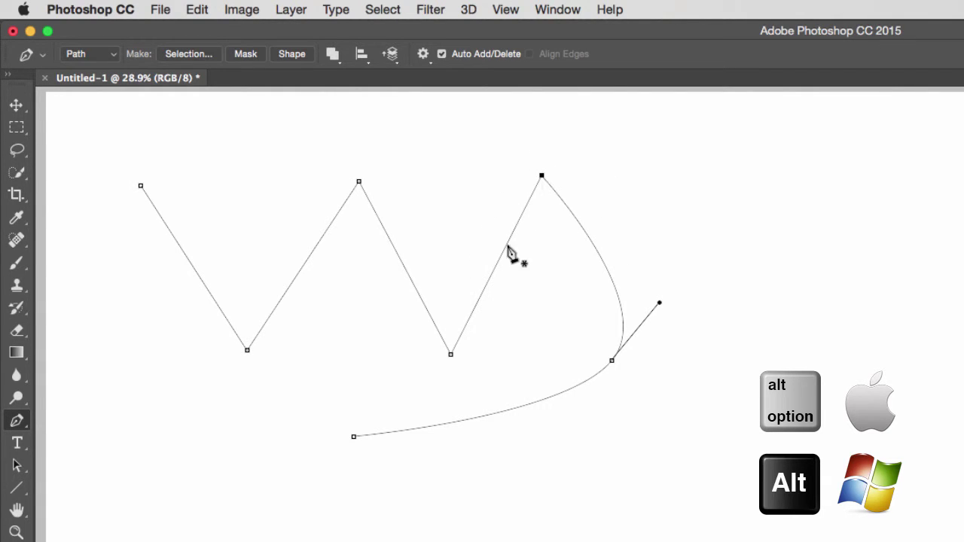
pyautogui.keyDown('alt'); pyautogui.click(358, 182); pyautogui.keyUp('alt')
pyautogui.moveTo(358, 182); pyautogui.dragTo(455, 177)
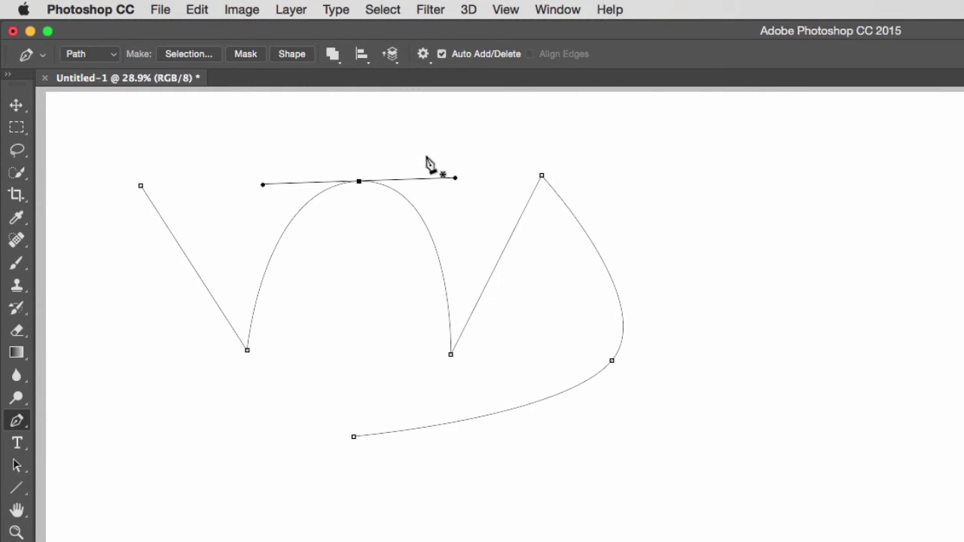
# Tilt the arch's top handles with Direct Selection to reshape the curve.
pyautogui.press('super')
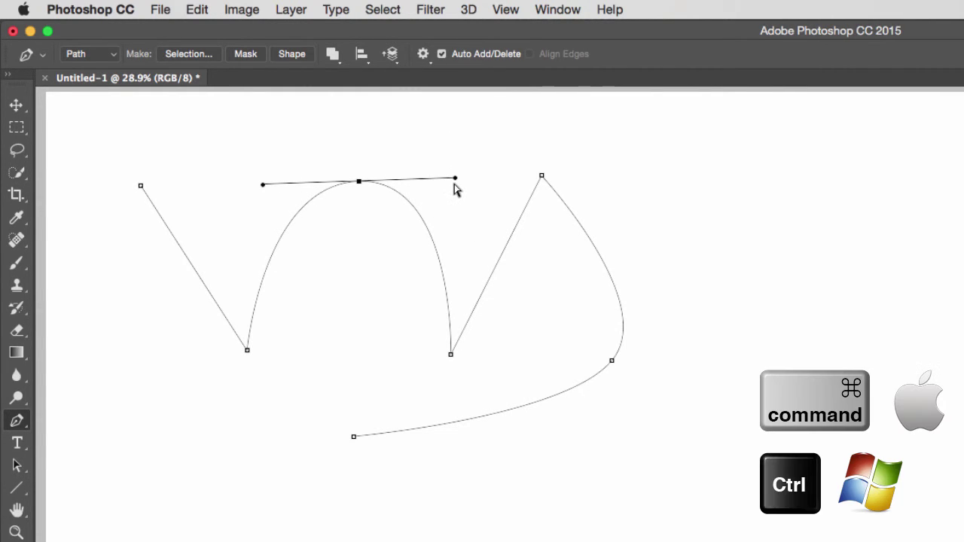
pyautogui.click(454, 189)
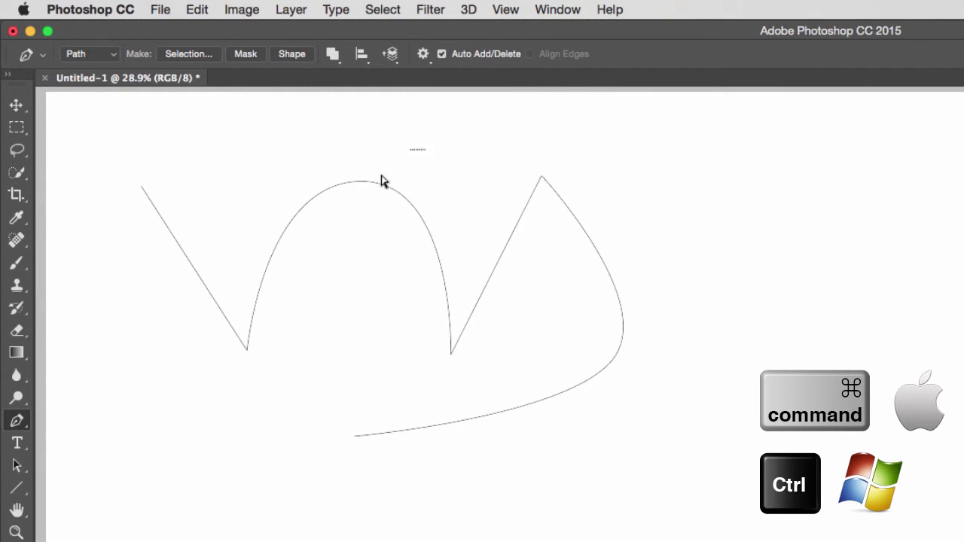
pyautogui.moveTo(385, 183); pyautogui.dragTo(468, 182)
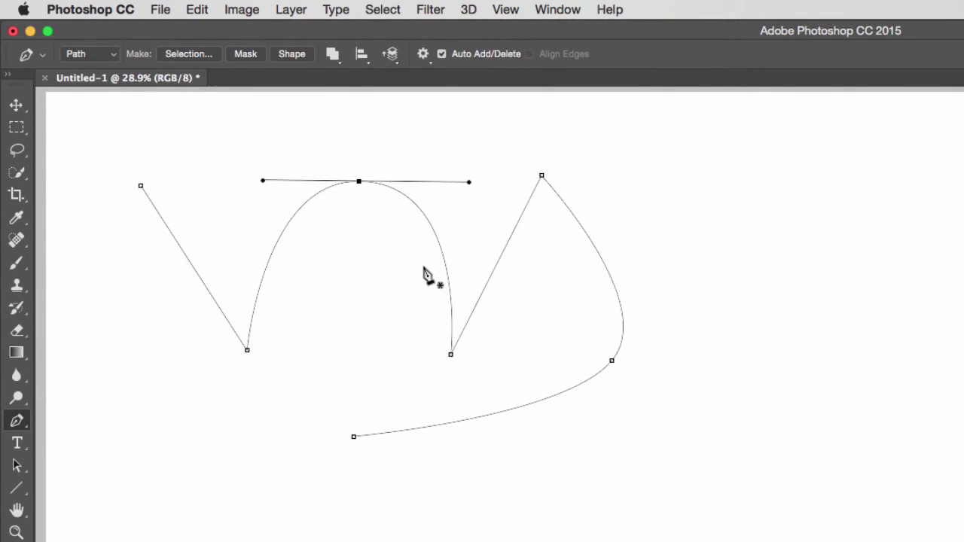
pyautogui.click(18, 421)
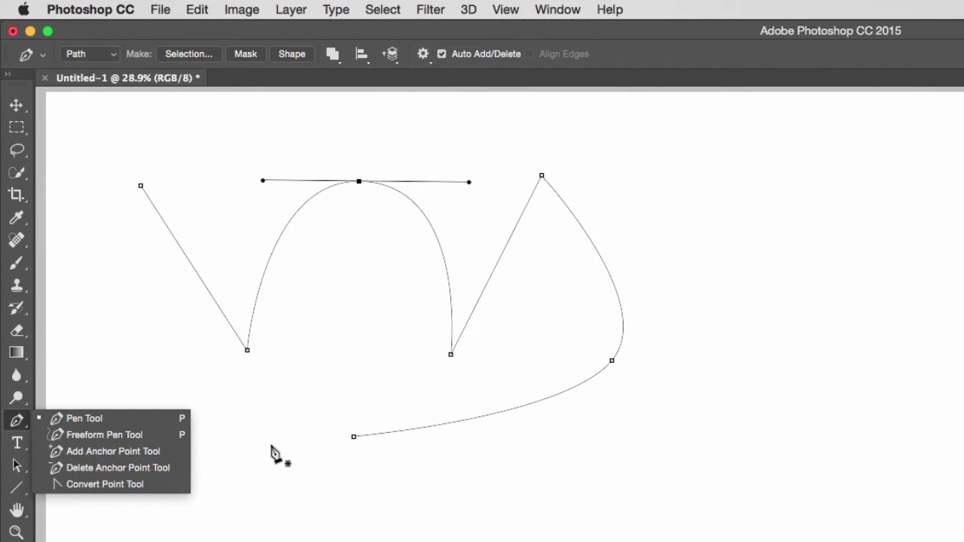
pyautogui.click(294, 384)
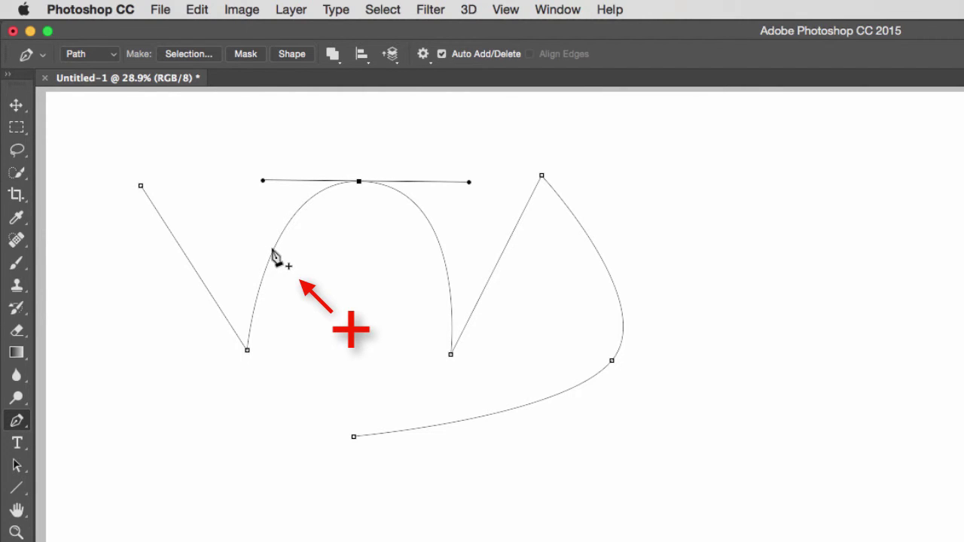
# Add an anchor on the arch's left side, then delete it and the arch's top anchor.
pyautogui.click(273, 253)
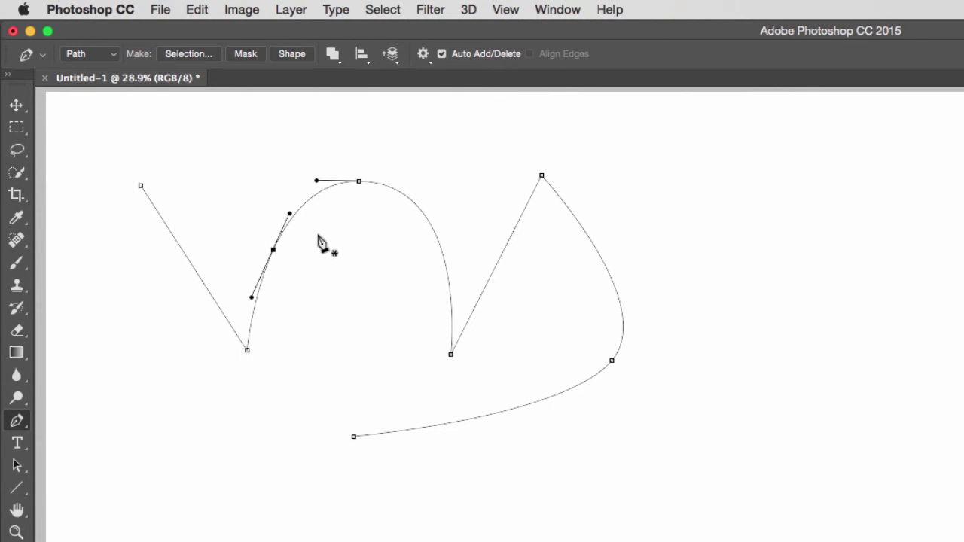
pyautogui.click(273, 252)
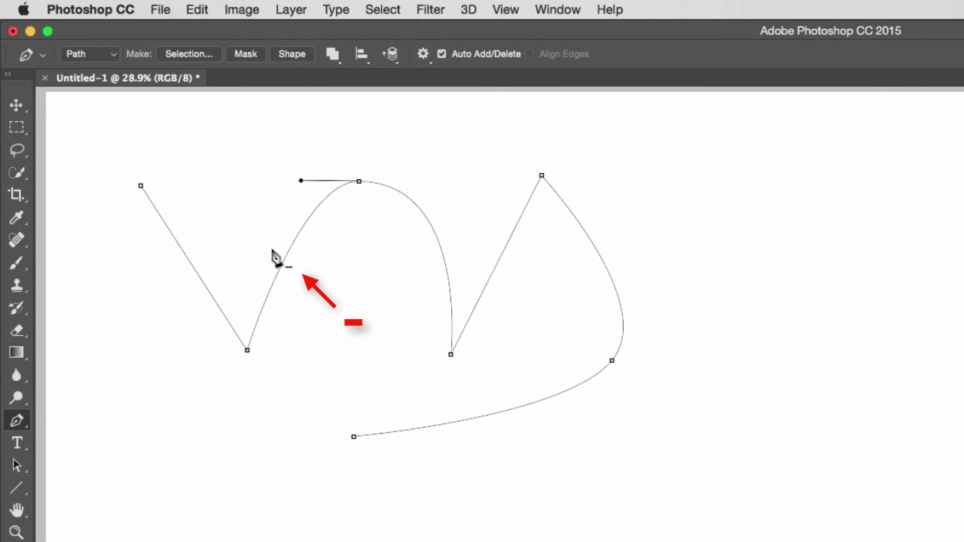
pyautogui.click(359, 182)
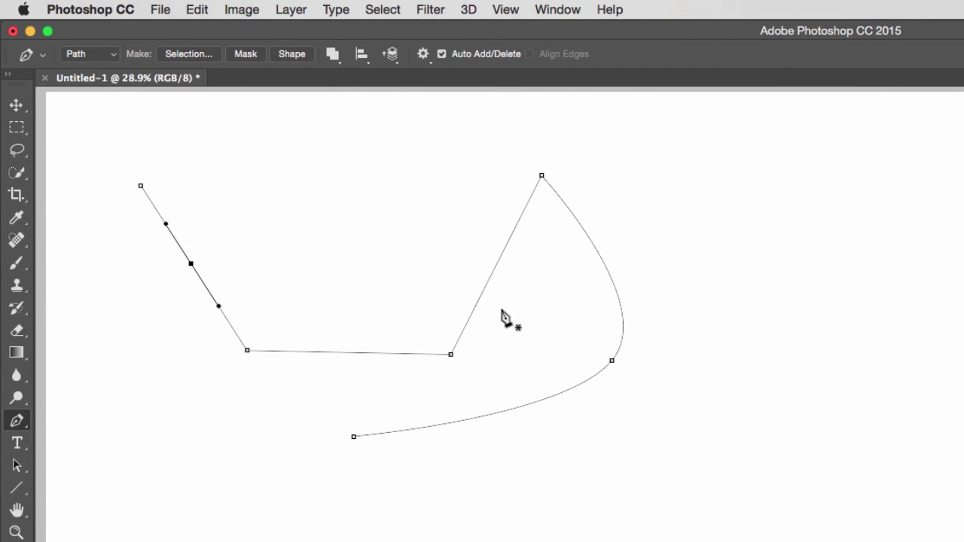
# Delete the right lower anchor, add two anchors on the diagonal, then bend one and revert it to a corner.
pyautogui.click(450, 355)
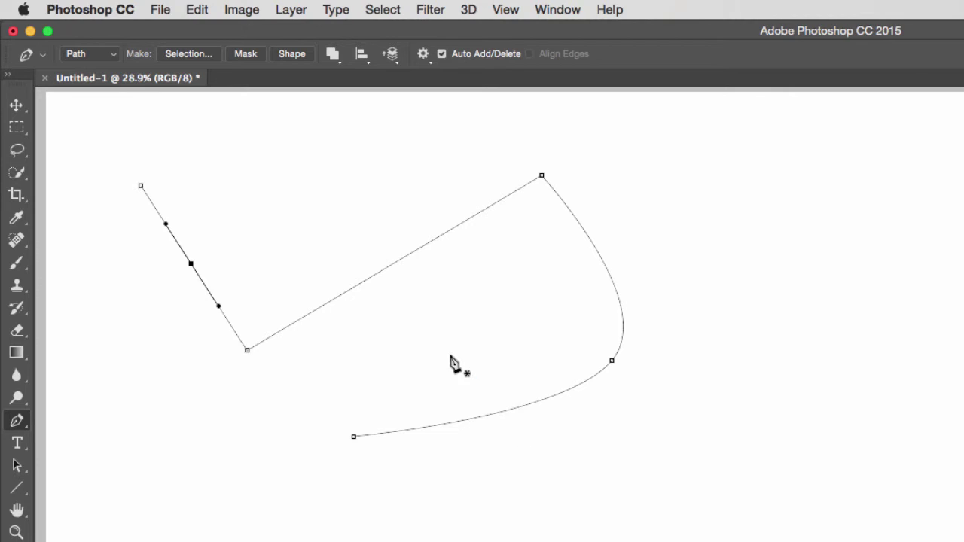
pyautogui.click(323, 305)
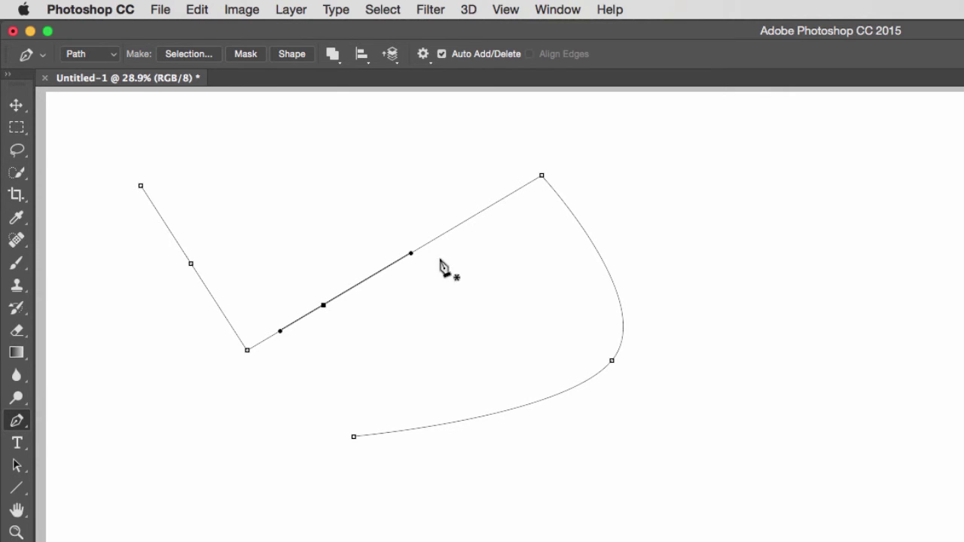
pyautogui.click(463, 222)
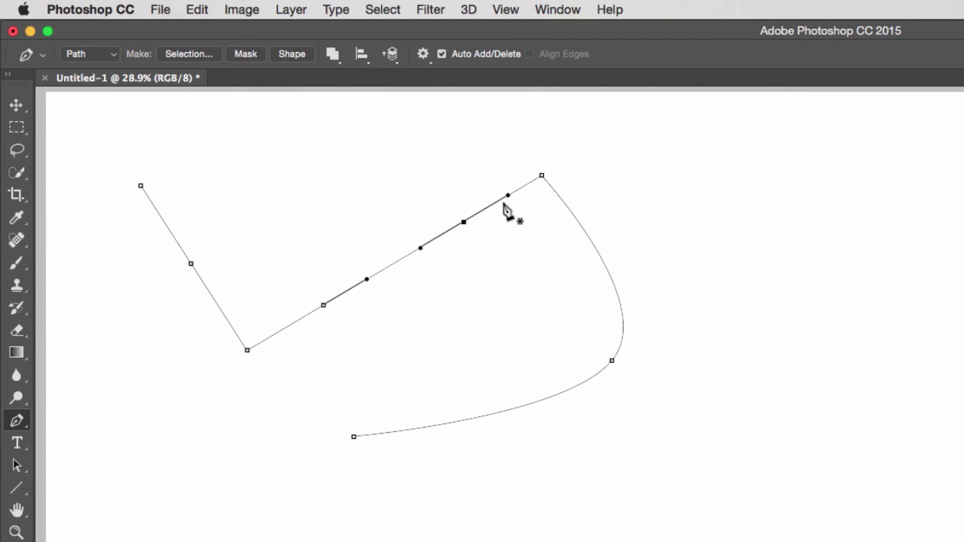
pyautogui.moveTo(506, 198); pyautogui.dragTo(516, 248)
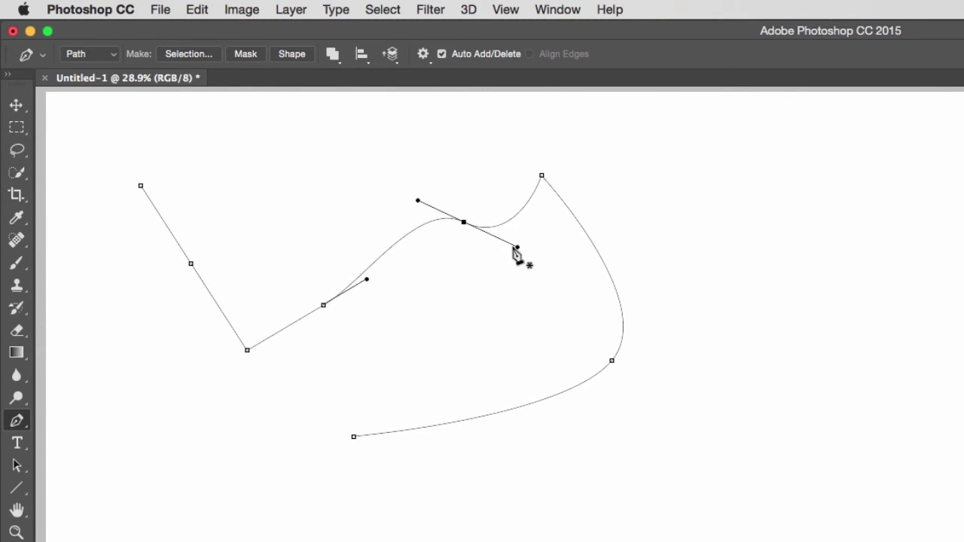
pyautogui.keyDown('alt'); pyautogui.click(463, 223); pyautogui.keyUp('alt')
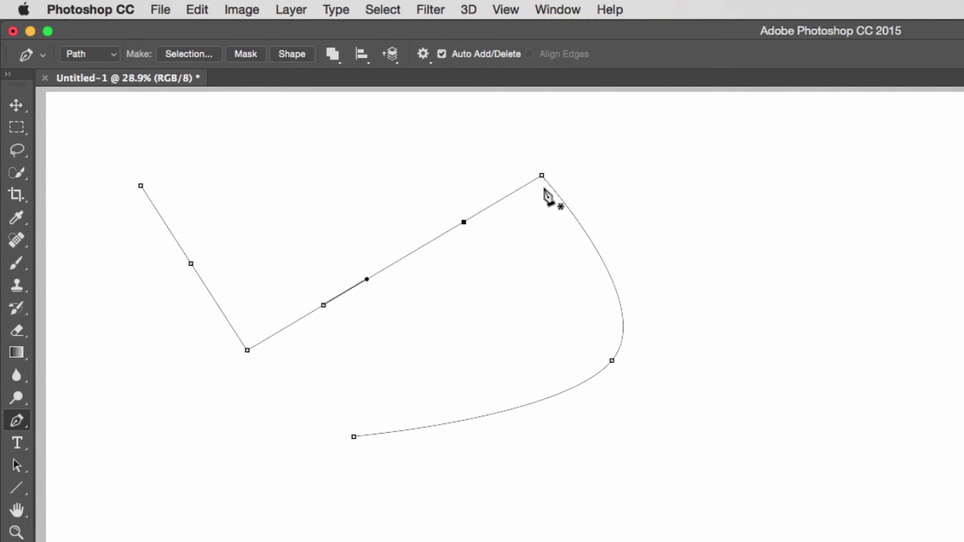
# Re-smooth the loop's top anchor, then raise the lower zigzag point into a peak and shift the diagonal anchor into an S-curve.
pyautogui.press('alt')
pyautogui.moveTo(542, 176); pyautogui.dragTo(606, 181)
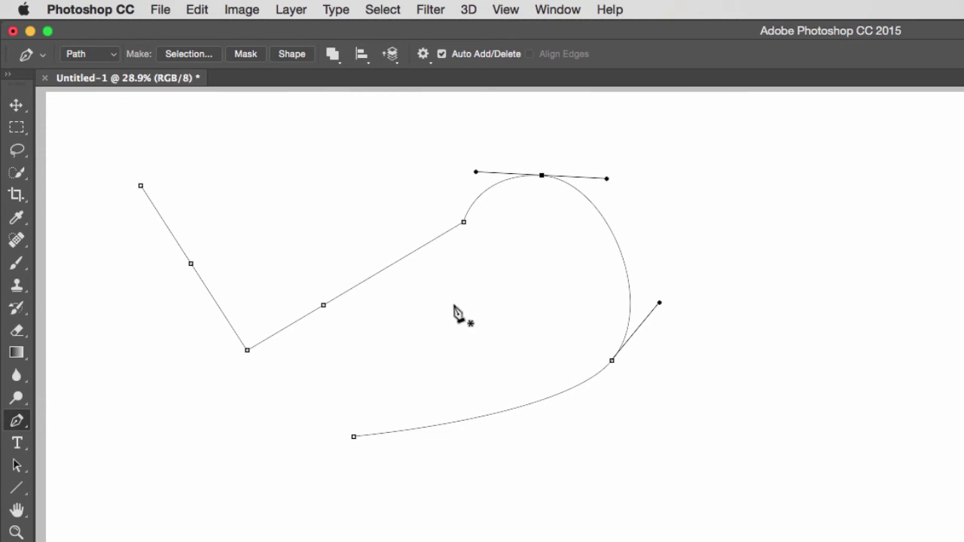
pyautogui.press('ctrl')
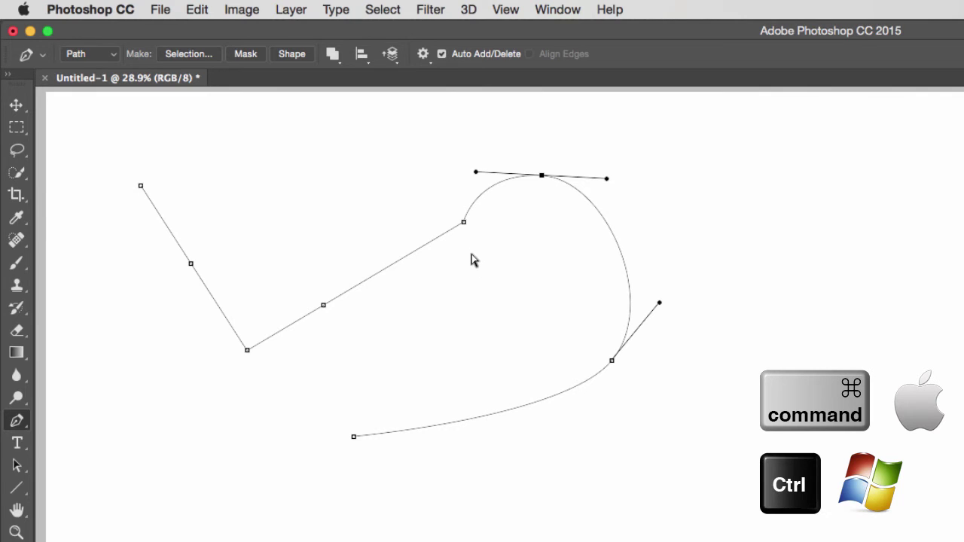
pyautogui.moveTo(486, 210); pyautogui.dragTo(469, 302)
pyautogui.moveTo(248, 352); pyautogui.dragTo(281, 192)
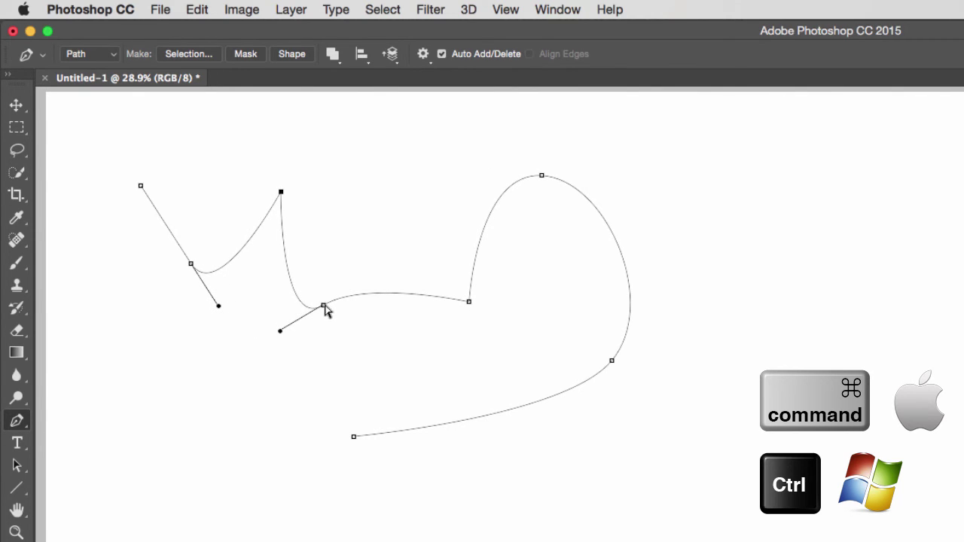
pyautogui.moveTo(324, 308); pyautogui.dragTo(378, 301)
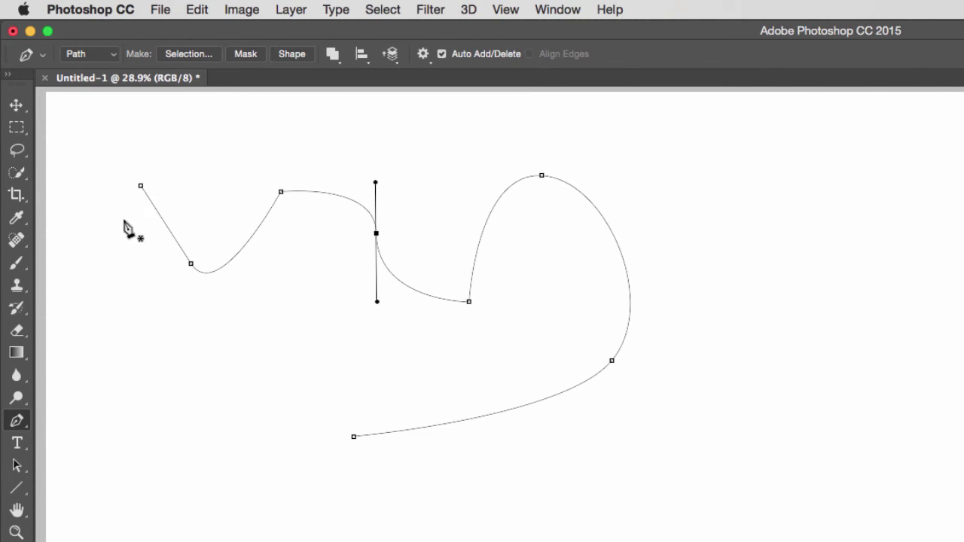
# Extend the path's open end with a curved lower-left point and close it onto the starting anchor.
pyautogui.click(354, 437)
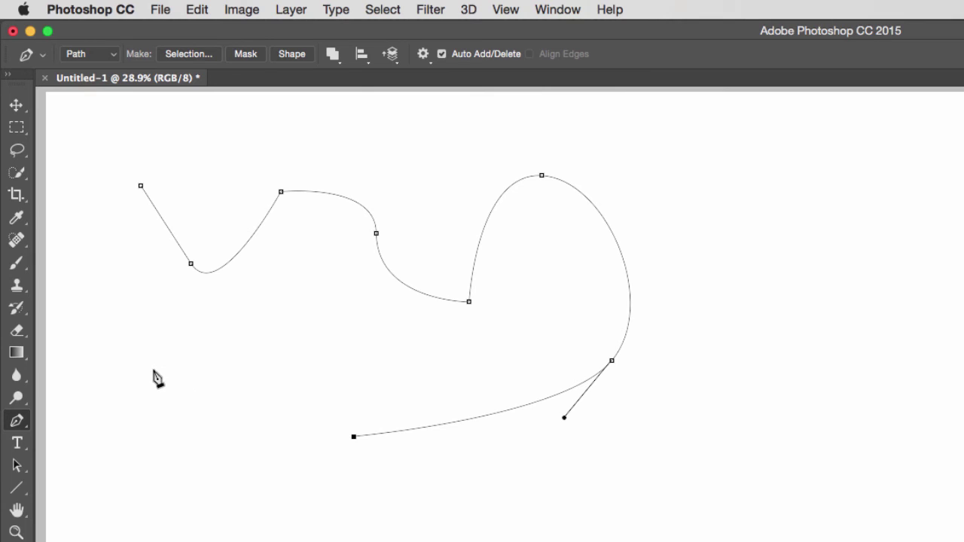
pyautogui.moveTo(155, 370); pyautogui.dragTo(103, 284)
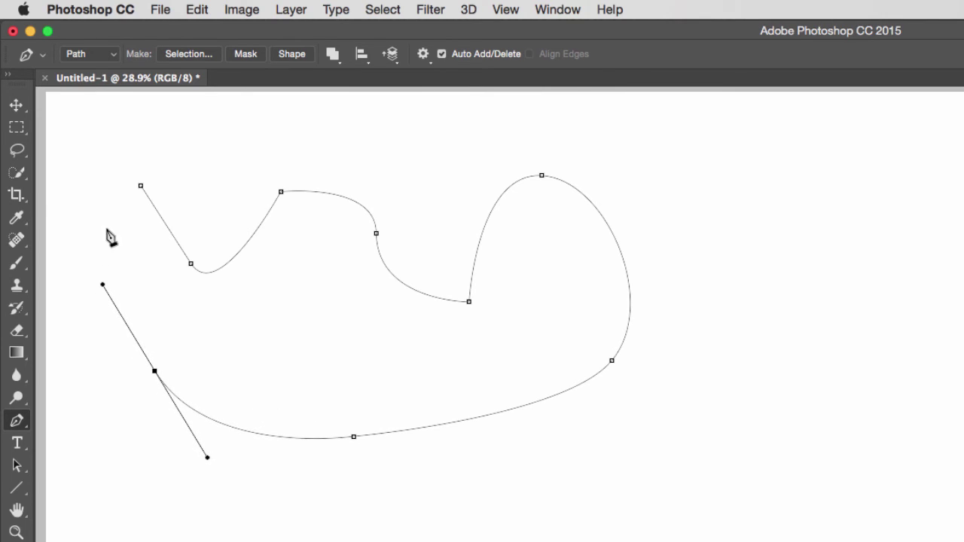
pyautogui.click(141, 186)
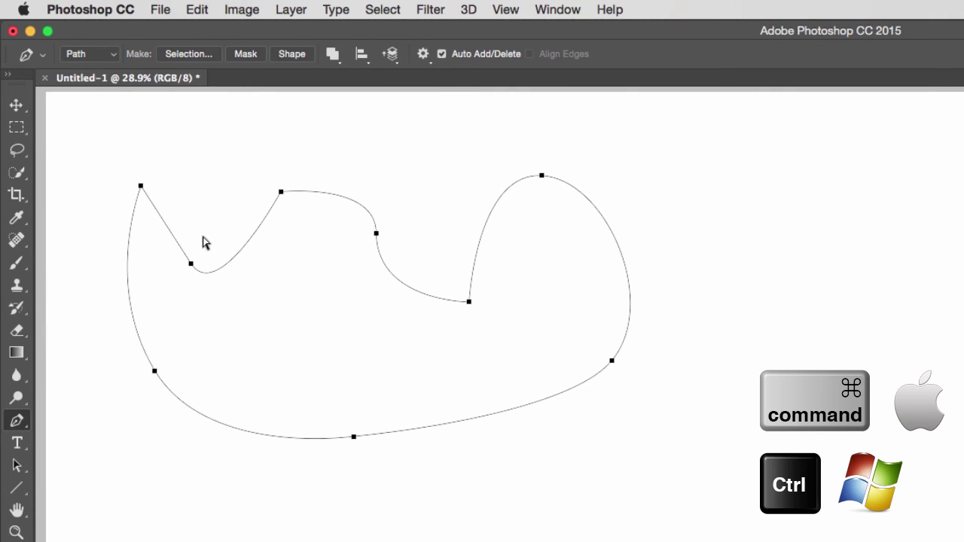
# Select all of the path's anchors and nudge the whole path slightly up and left.
pyautogui.keyDown('super'); pyautogui.click(83, 129); pyautogui.keyUp('super')
pyautogui.moveTo(686, 133); pyautogui.dragTo(88, 478)
pyautogui.moveTo(465, 426); pyautogui.dragTo(463, 407)
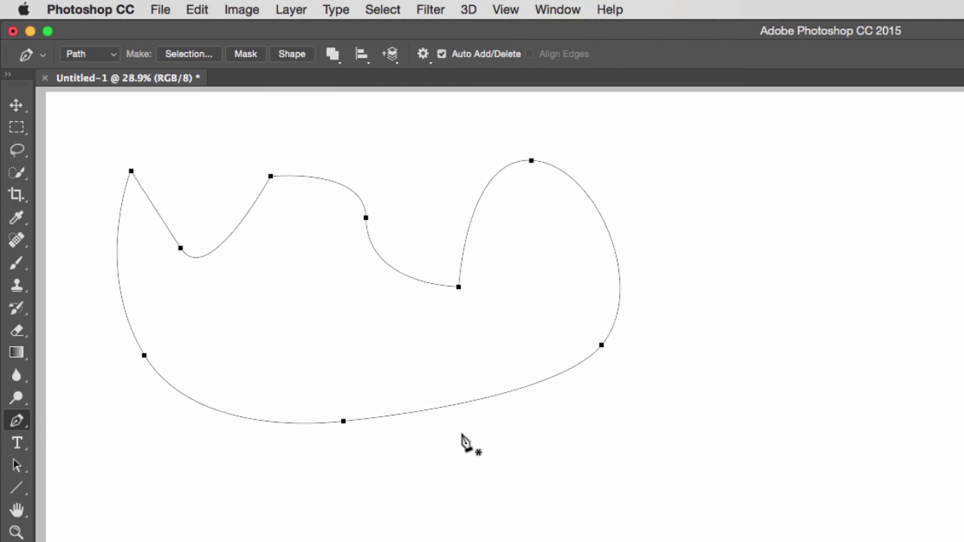